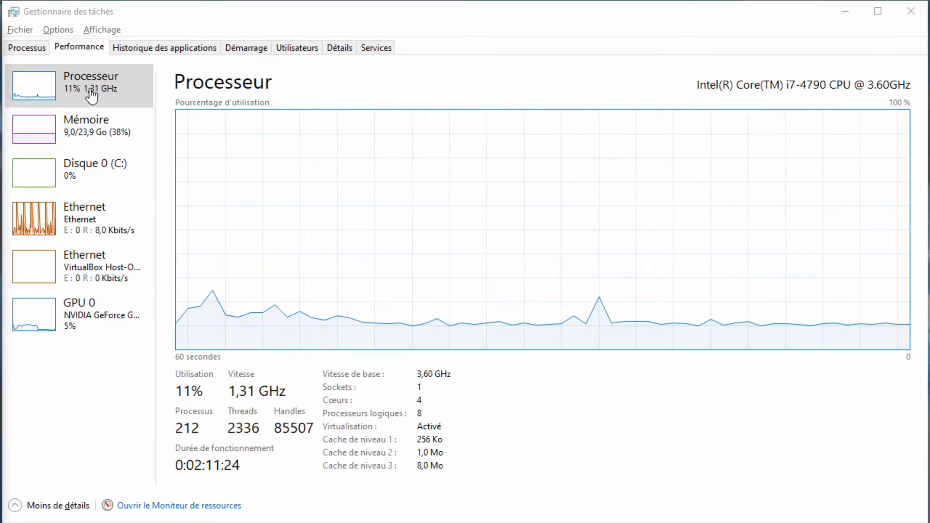
{"action": "left_click", "coordinate": [133, 79]}
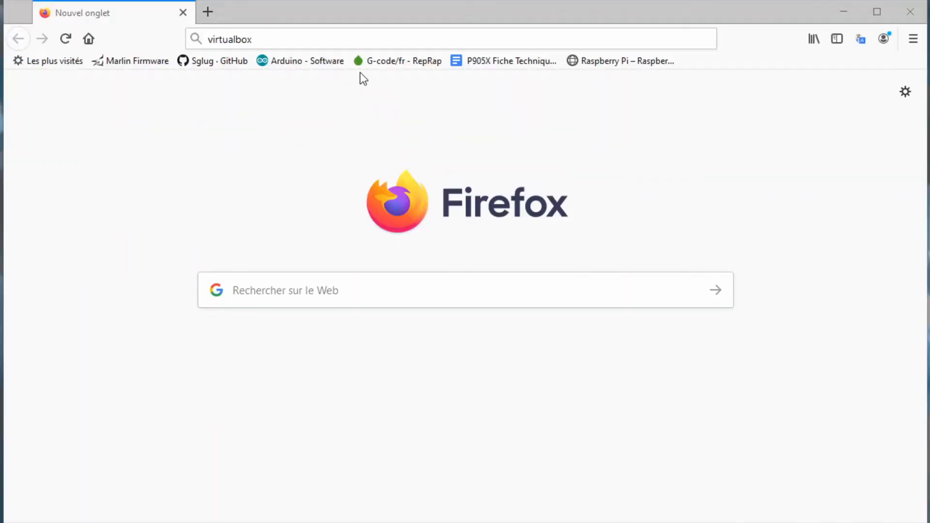
- Search the web for virtualbox and open the VirtualBox 6.1 download page on virtualbox.org
{"action": "left_click", "coordinate": [318, 42]}
{"action": "key", "text": "Return"}
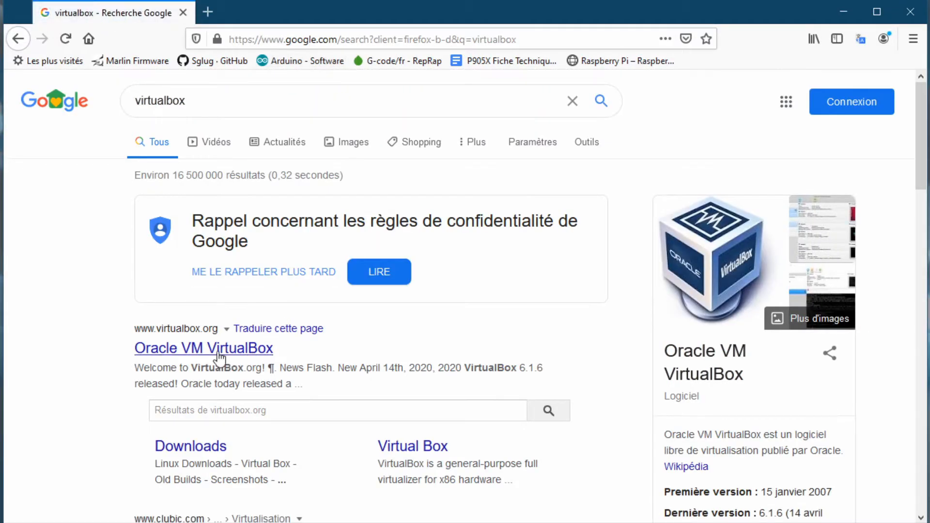
{"action": "left_click", "coordinate": [219, 356]}
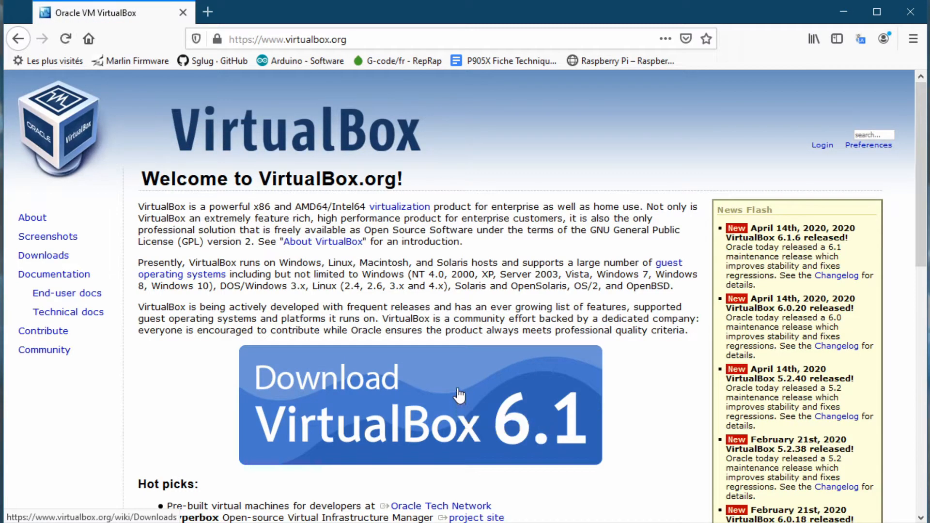
{"action": "left_click", "coordinate": [459, 394]}
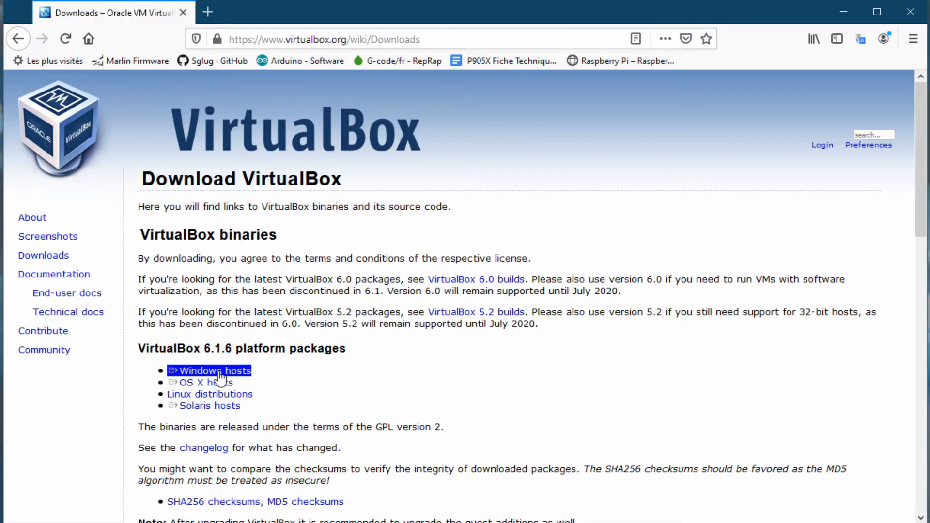
- Download the VirtualBox 6.1.6 package for Windows hosts, saving the installer file VirtualBox-6.1.6-137129-Win.exe
{"action": "left_click", "coordinate": [247, 376]}
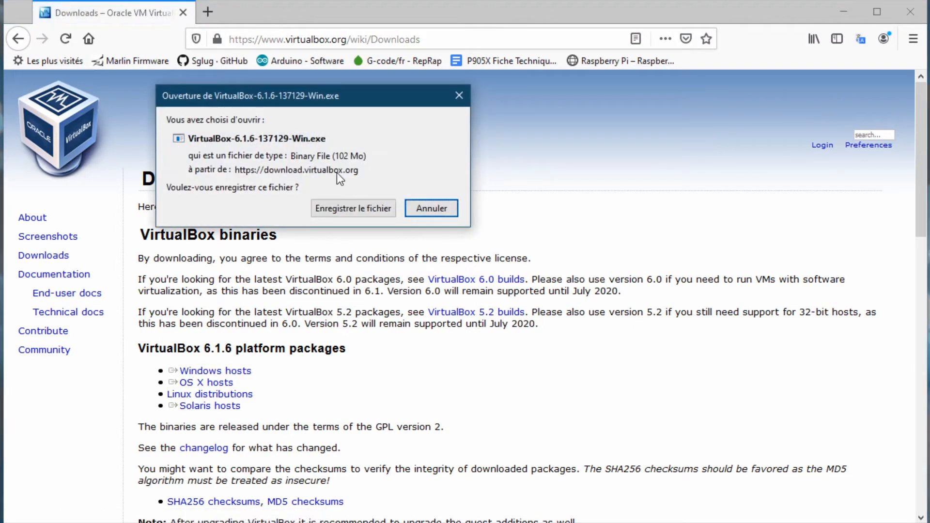
{"action": "left_click", "coordinate": [350, 208]}
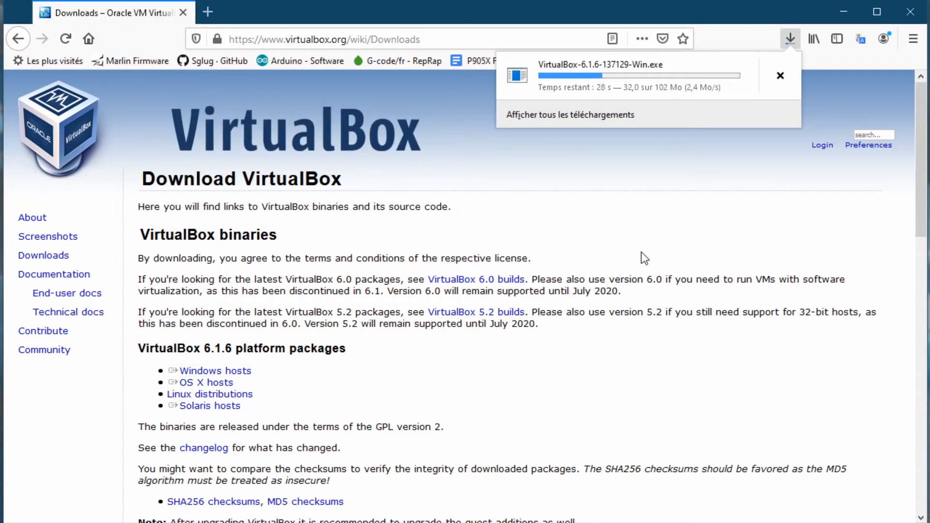
{"action": "left_click", "coordinate": [780, 76]}
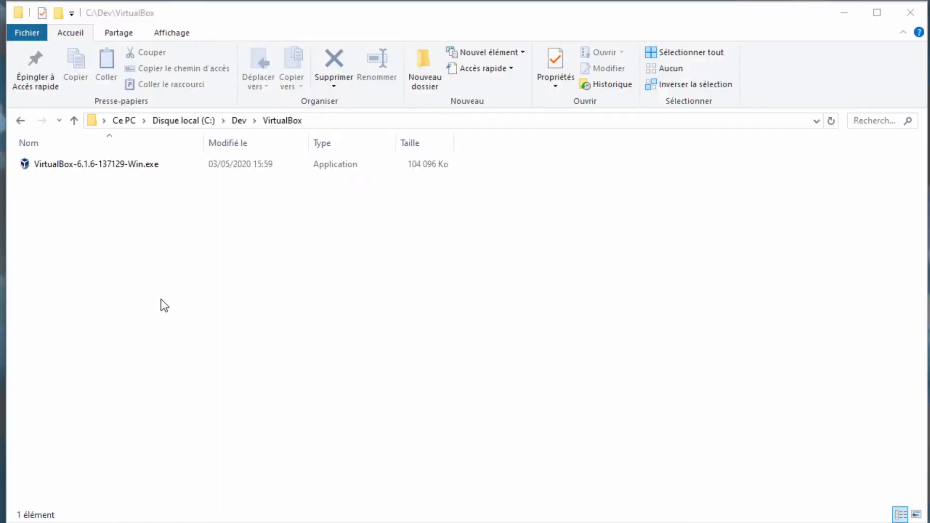
- Run VirtualBox-6.1.6-137129-Win.exe from C:\Dev\VirtualBox and proceed past the installer's welcome page
{"action": "left_click", "coordinate": [136, 224]}
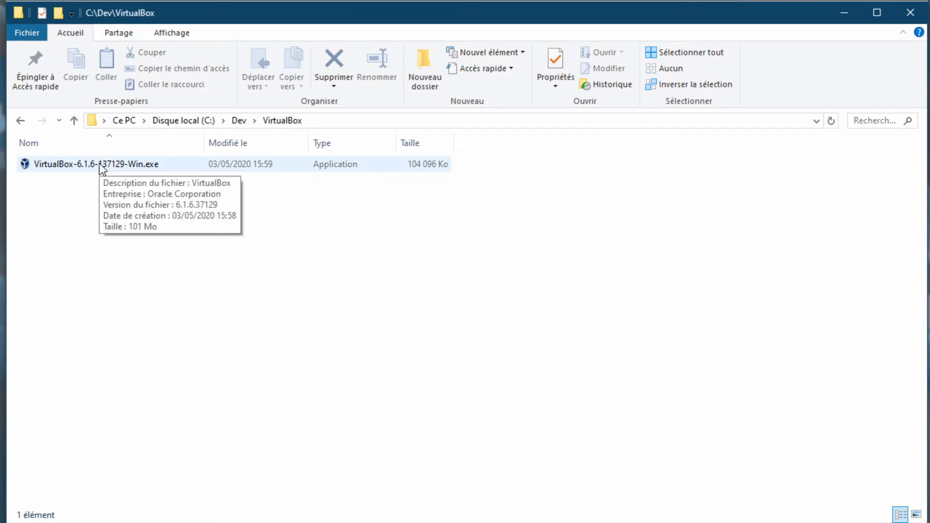
{"action": "double_click", "coordinate": [127, 164]}
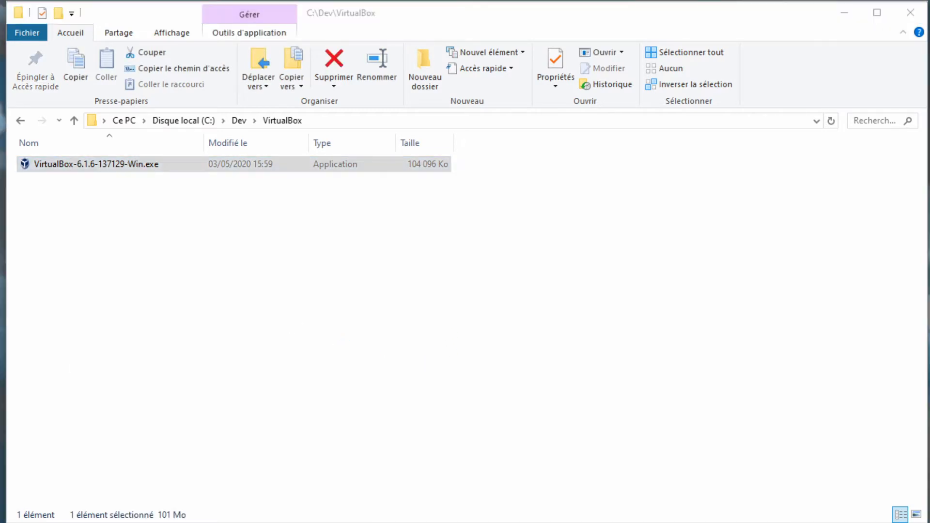
{"action": "left_click_drag", "start_coordinate": [451, 167], "coordinate": [478, 137]}
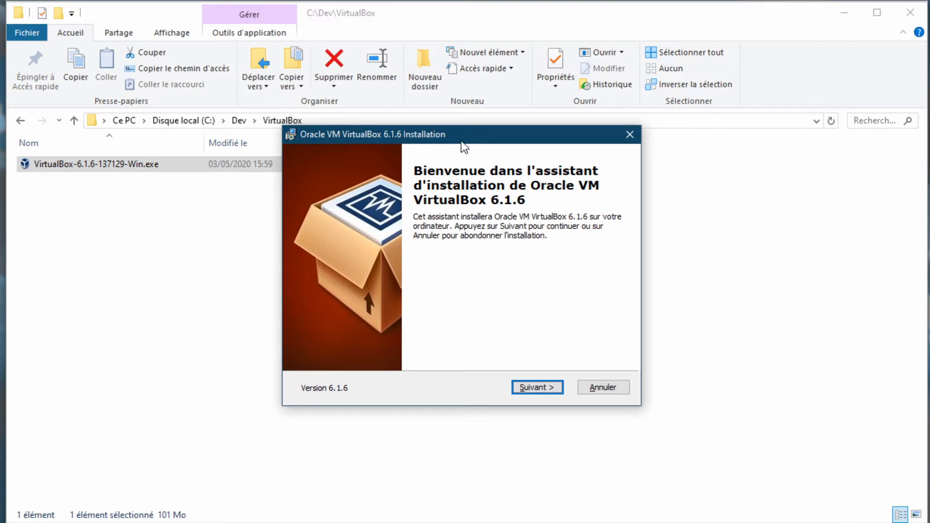
{"action": "left_click", "coordinate": [549, 390]}
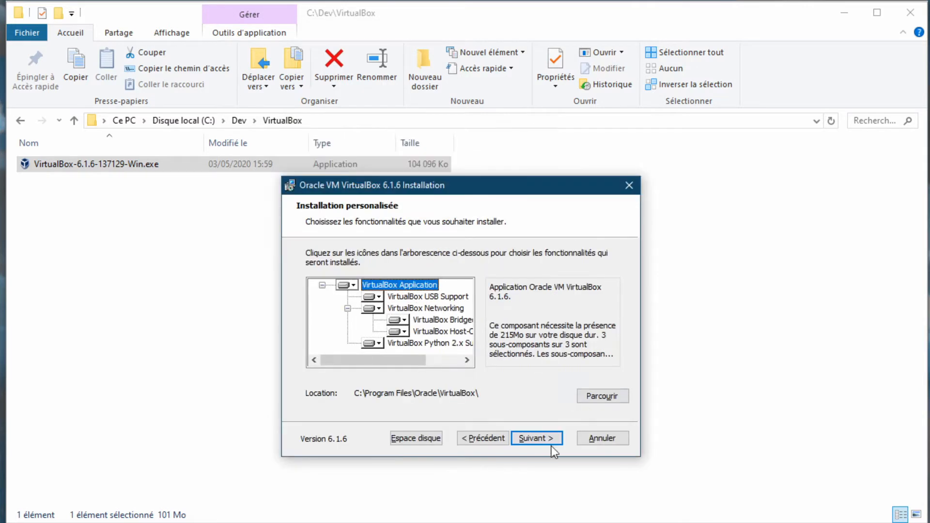
- Install VirtualBox with the default components and shortcut options, accepting the network interruption, and finish with the application set to start
{"action": "left_click", "coordinate": [544, 438]}
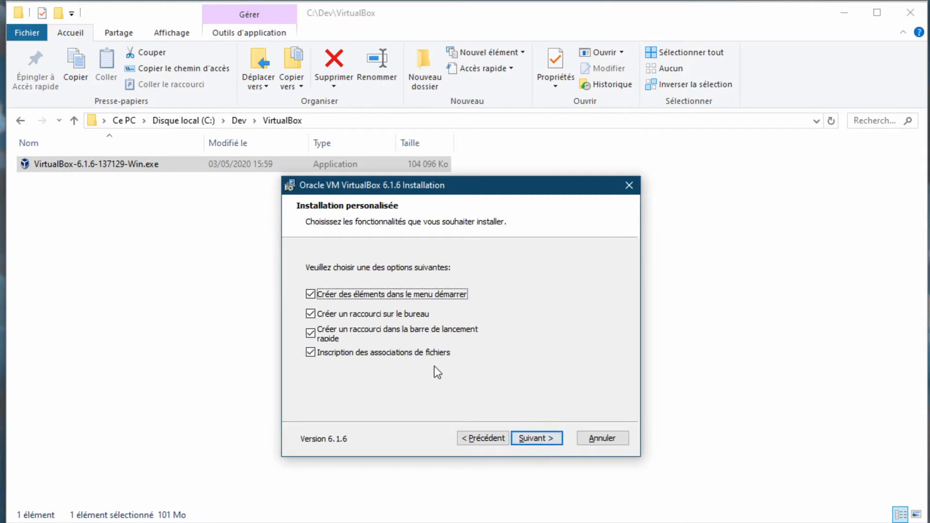
{"action": "left_click", "coordinate": [540, 438]}
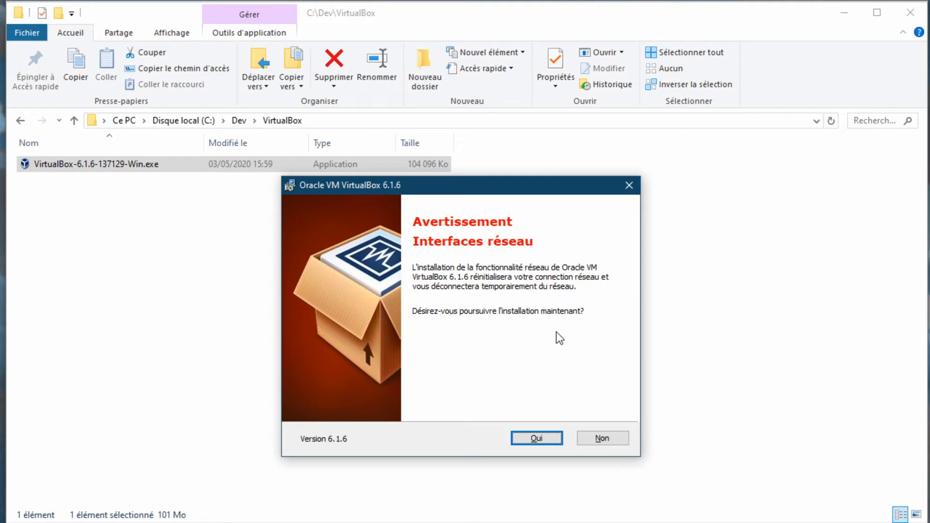
{"action": "left_click", "coordinate": [536, 439]}
{"action": "left_click", "coordinate": [537, 438]}
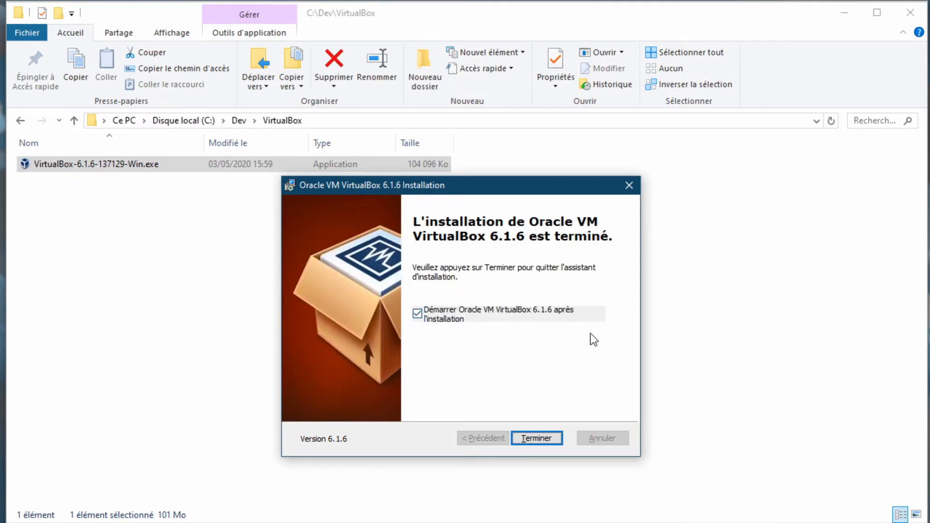
{"action": "left_click", "coordinate": [545, 440]}
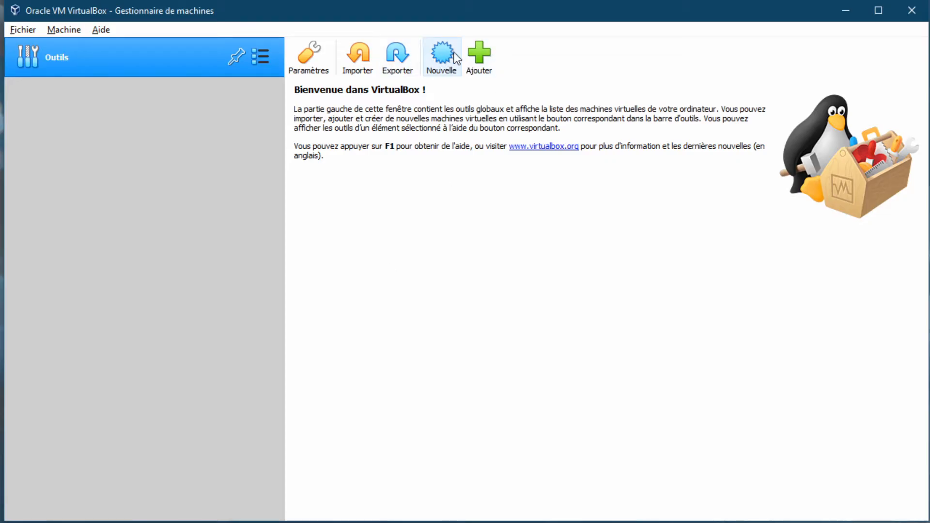
- Start a new virtual machine named SglugYoutube stored in C:\Dev\VirtualBox, keeping type Linux and version Ubuntu (64-bit)
{"action": "left_click", "coordinate": [455, 54]}
{"action": "type", "text": "SglugYoutube"}
{"action": "left_click", "coordinate": [621, 286]}
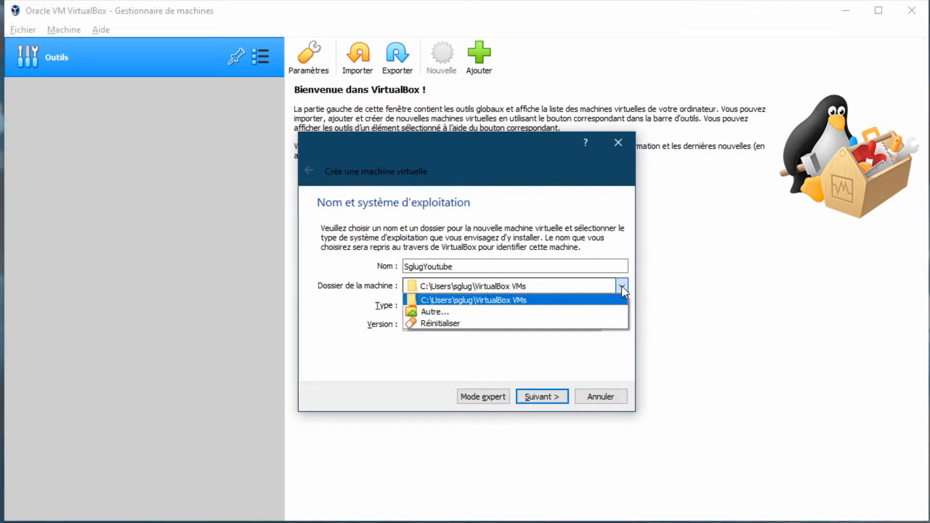
{"action": "left_click", "coordinate": [511, 310]}
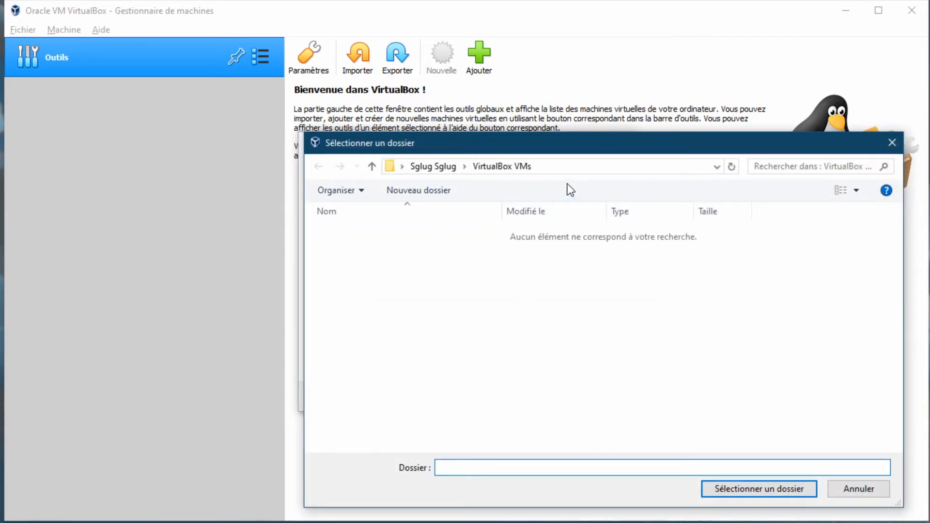
{"action": "left_click", "coordinate": [576, 165]}
{"action": "type", "text": "C:\\Dev\\VirtualBox"}
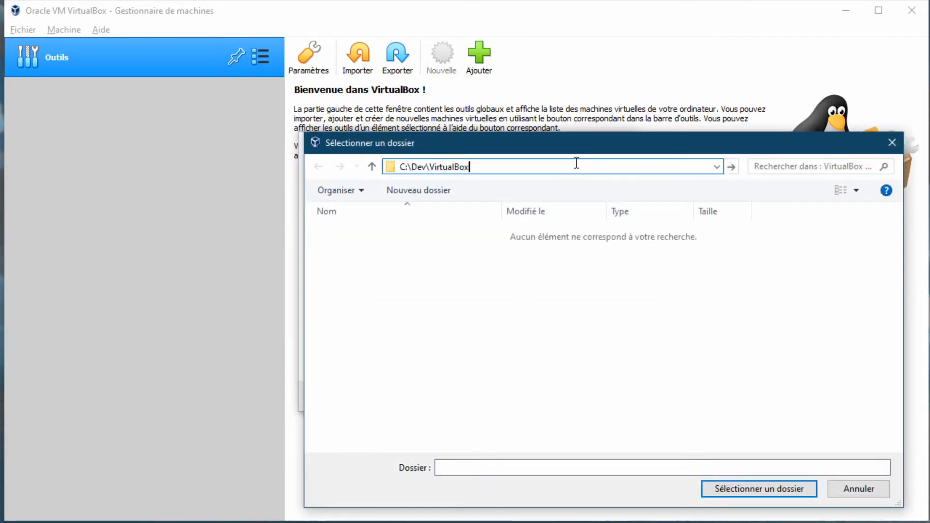
{"action": "left_click", "coordinate": [732, 167]}
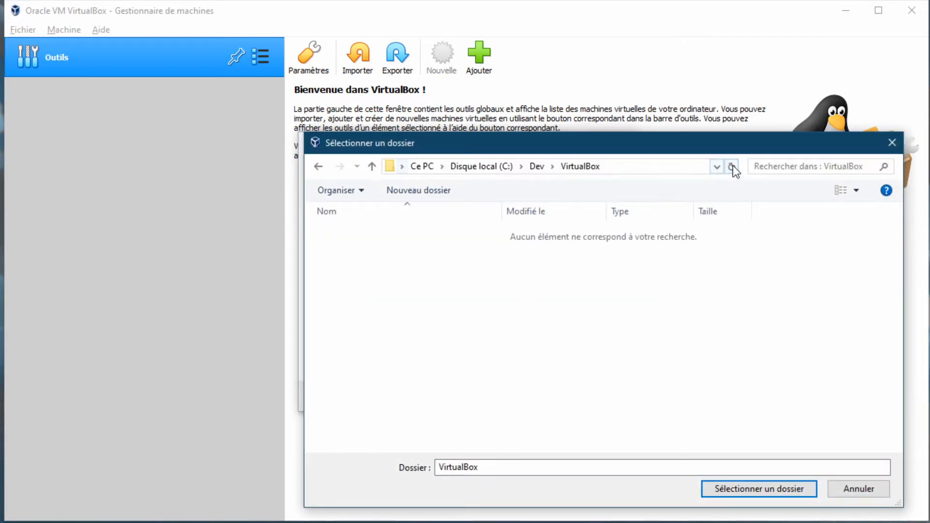
{"action": "left_click", "coordinate": [772, 488]}
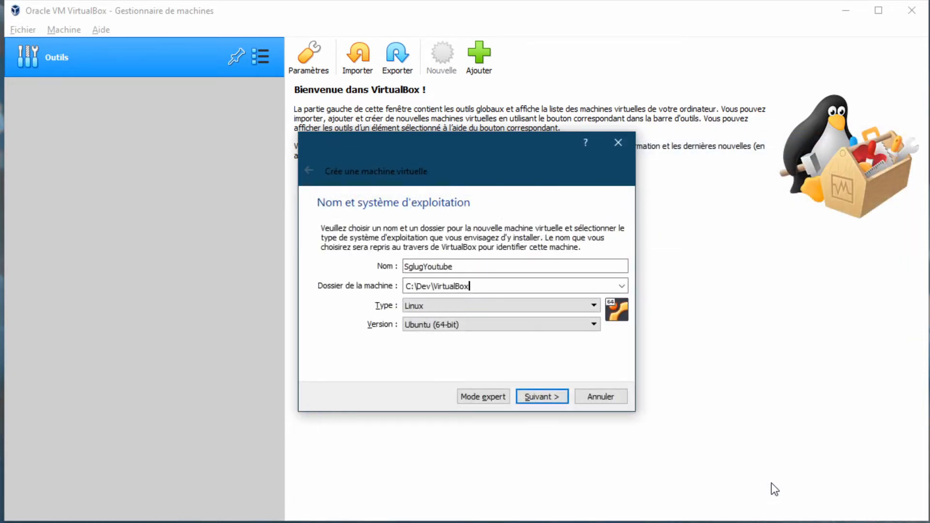
{"action": "left_click", "coordinate": [546, 397]}
- Allocate 2048 MB of memory to the new machine and choose to create a virtual hard disk now
{"action": "left_click_drag", "start_coordinate": [330, 264], "coordinate": [344, 281]}
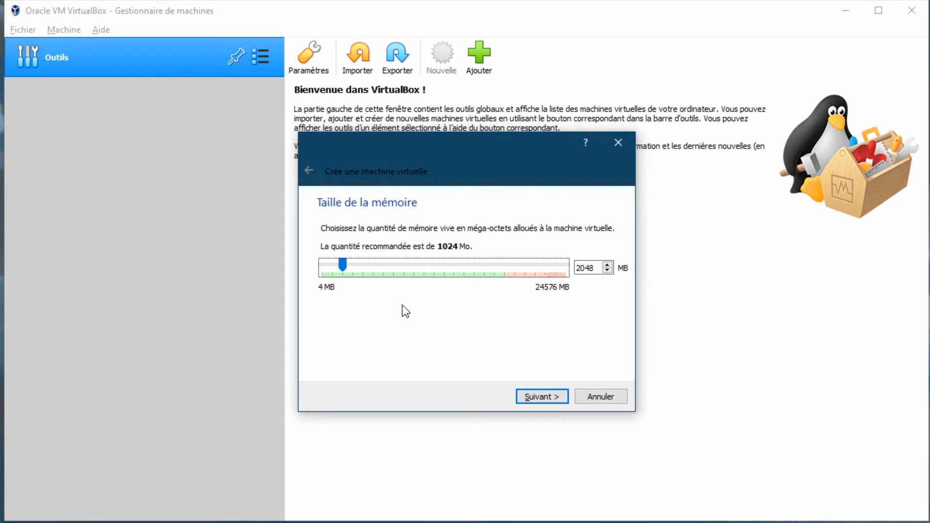
{"action": "left_click", "coordinate": [546, 397]}
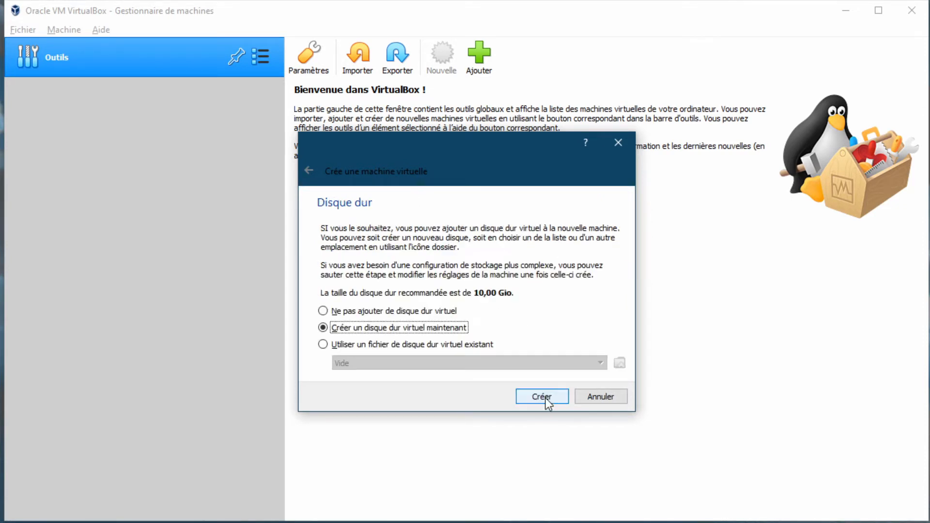
{"action": "left_click", "coordinate": [542, 397]}
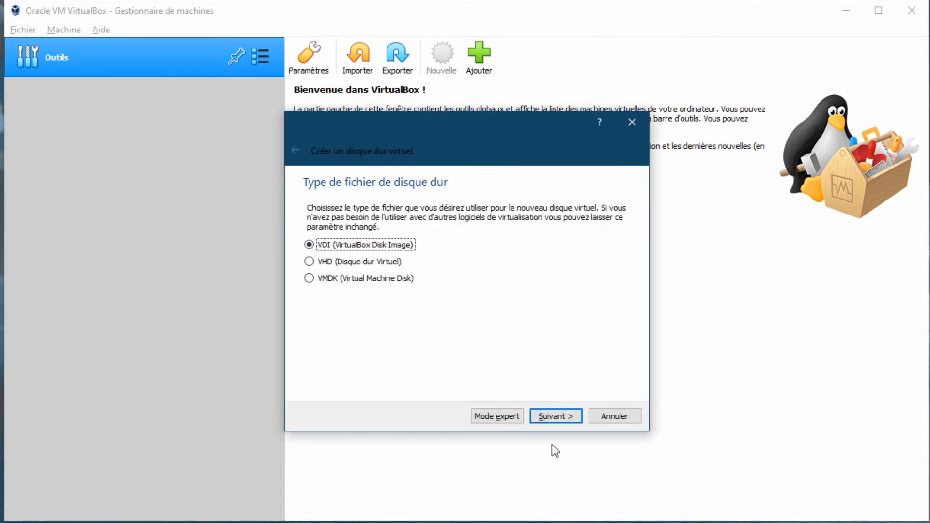
- Keep the VDI disk file type and set the size of SglugYoutube.vdi to 30 GiB
{"action": "left_click", "coordinate": [566, 415]}
{"action": "left_click", "coordinate": [567, 415]}
{"action": "left_click_drag", "start_coordinate": [460, 286], "coordinate": [485, 286]}
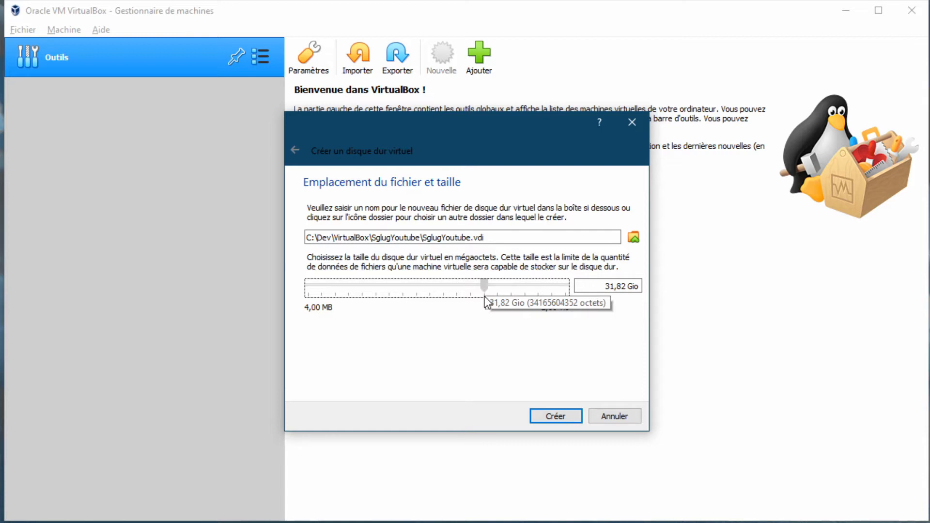
{"action": "left_click_drag", "start_coordinate": [485, 297], "coordinate": [483, 301]}
{"action": "left_click", "coordinate": [626, 286]}
{"action": "mouse_move", "coordinate": [627, 285]}
{"action": "left_mouse_down"}
{"action": "mouse_move", "coordinate": [605, 285]}
{"action": "mouse_move", "coordinate": [614, 286]}
{"action": "left_mouse_up"}
{"action": "key", "text": "BackSpace"}
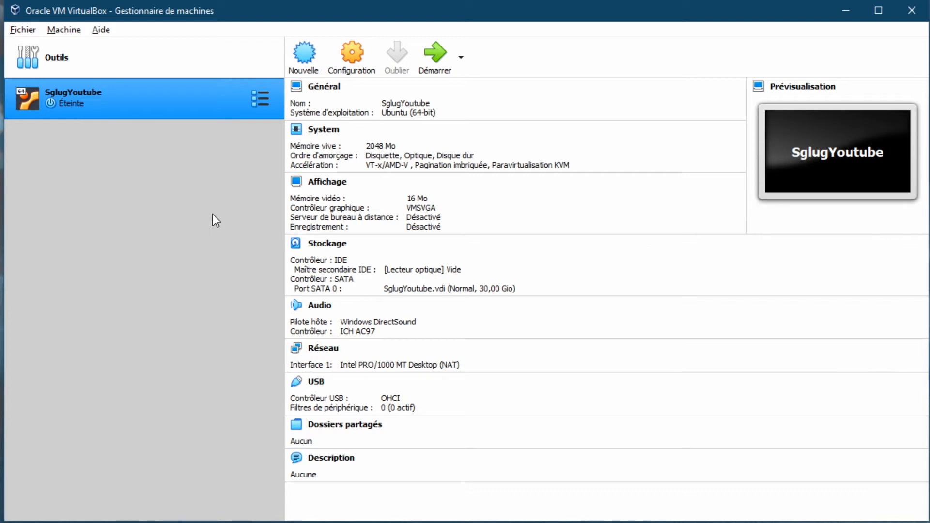
- In the SglugYoutube machine's settings, set both the shared clipboard and drag-and-drop to Bidirectionnel
{"action": "left_click", "coordinate": [356, 54]}
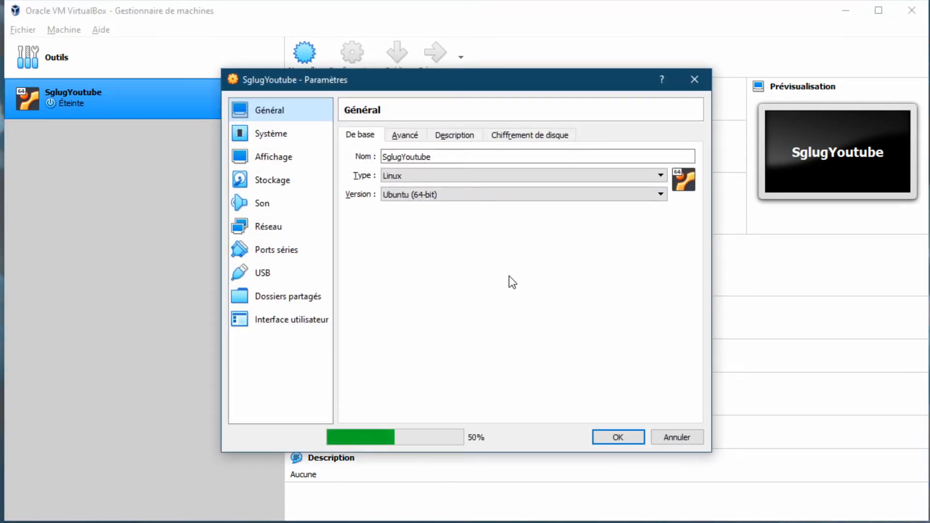
{"action": "left_click", "coordinate": [405, 136]}
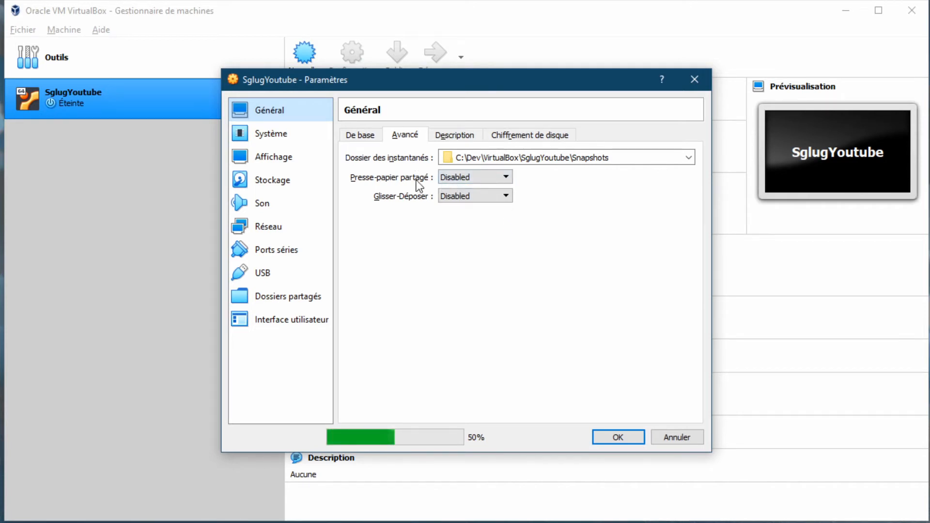
{"action": "left_click", "coordinate": [508, 175]}
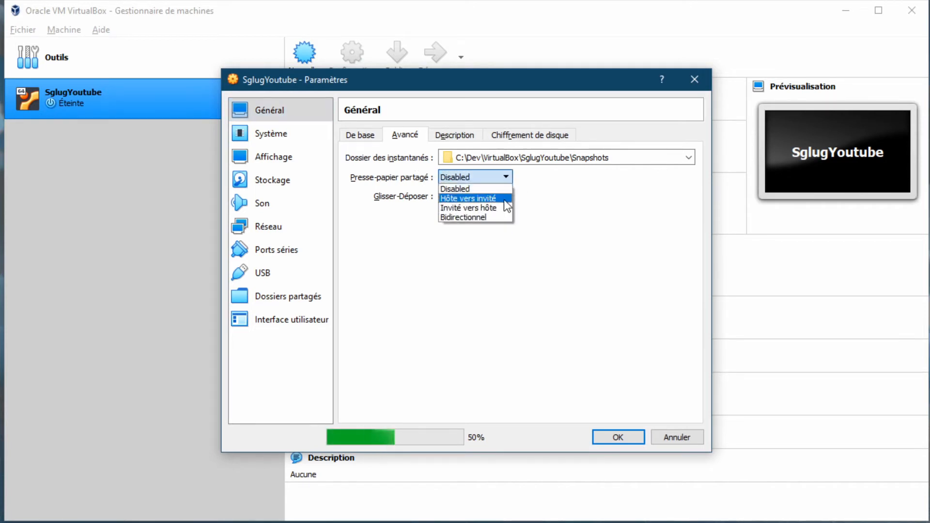
{"action": "left_click", "coordinate": [500, 216]}
{"action": "left_click", "coordinate": [505, 200]}
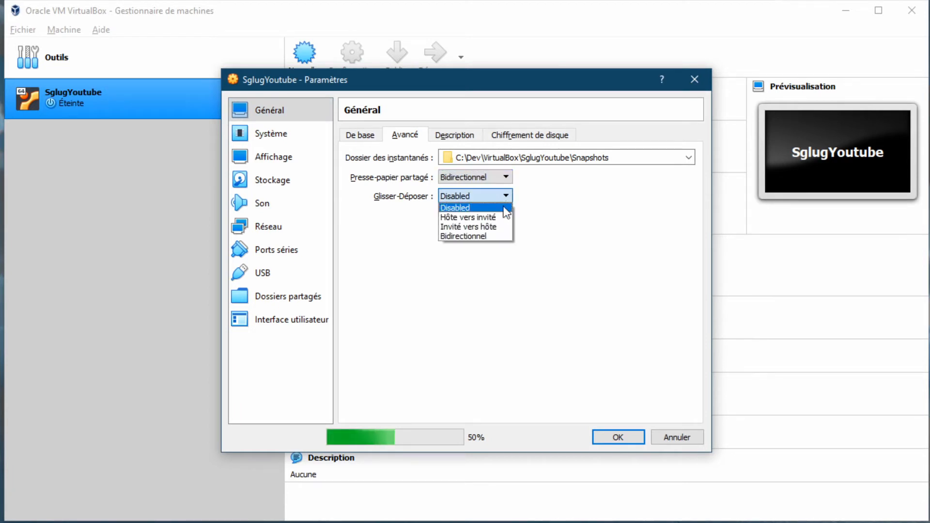
{"action": "left_click", "coordinate": [501, 237]}
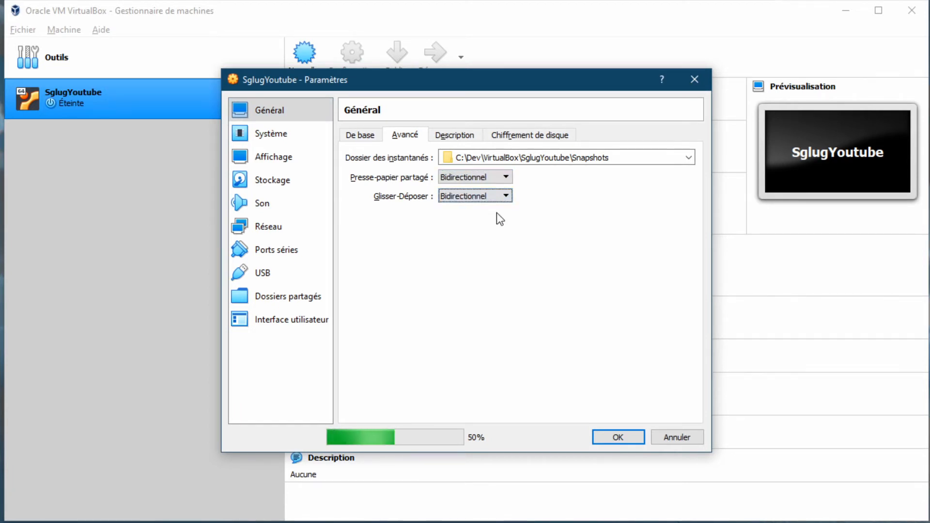
- Set the machine's pointing device to Souris PS/2 and disable Disquette in the boot order
{"action": "left_click", "coordinate": [271, 136]}
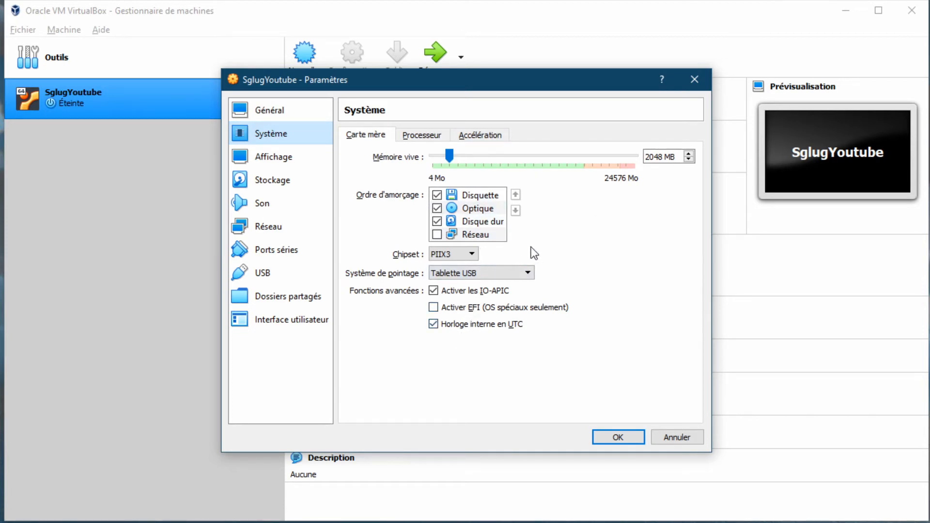
{"action": "left_click", "coordinate": [529, 272]}
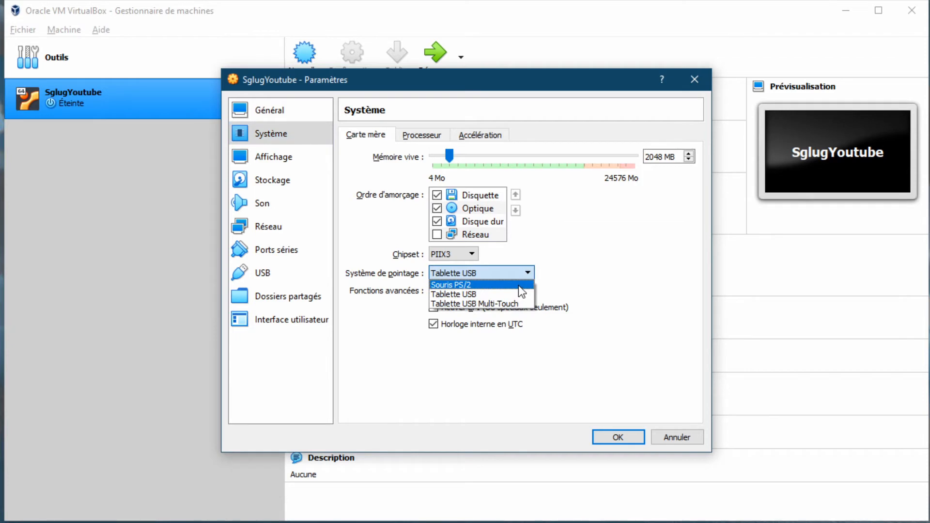
{"action": "left_click", "coordinate": [519, 285]}
{"action": "left_click", "coordinate": [437, 195]}
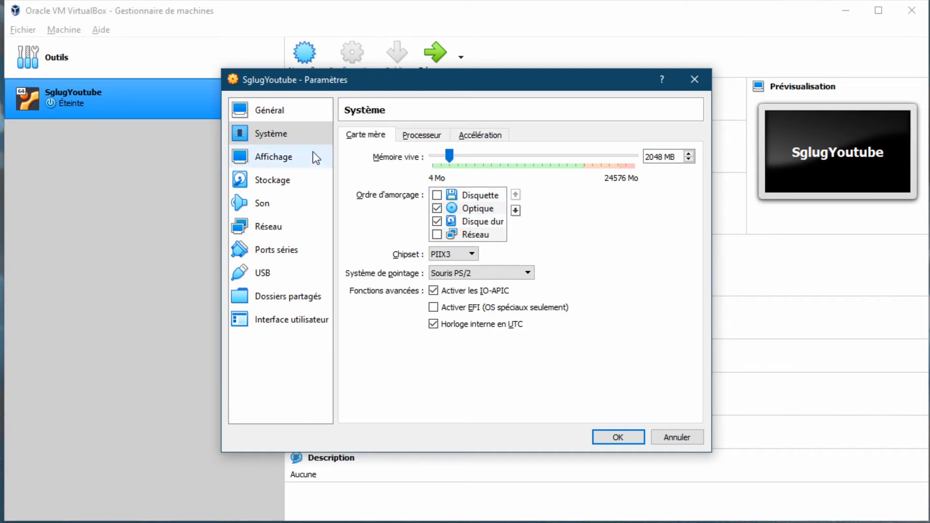
- Set the machine's number of processors to 3 and open its display settings
{"action": "left_click", "coordinate": [421, 137]}
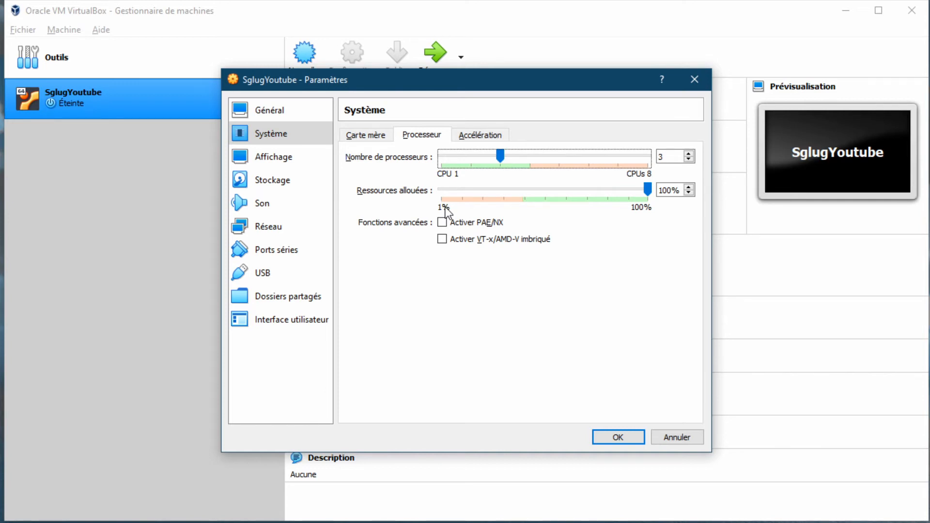
{"action": "left_click", "coordinate": [269, 158]}
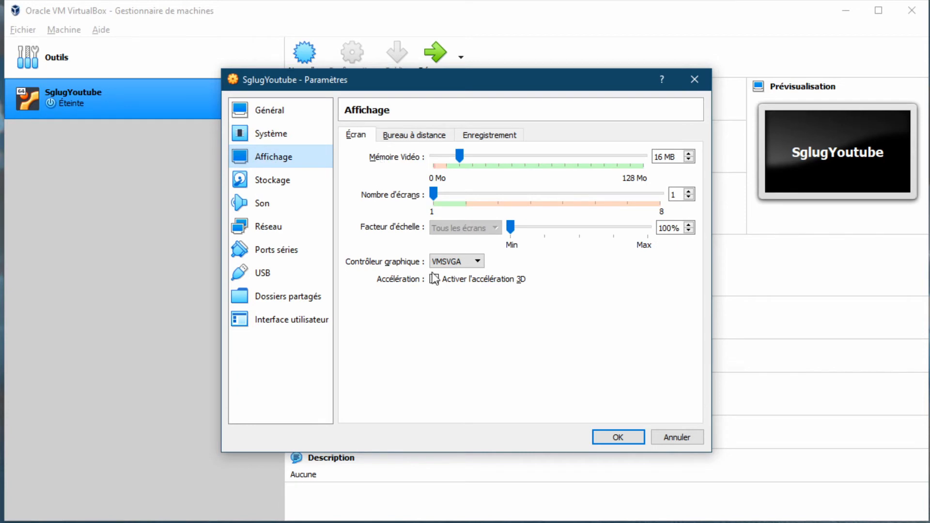
- Set the machine's graphics controller to VBoxVGA and its video memory to 64 MB
{"action": "left_click", "coordinate": [478, 261]}
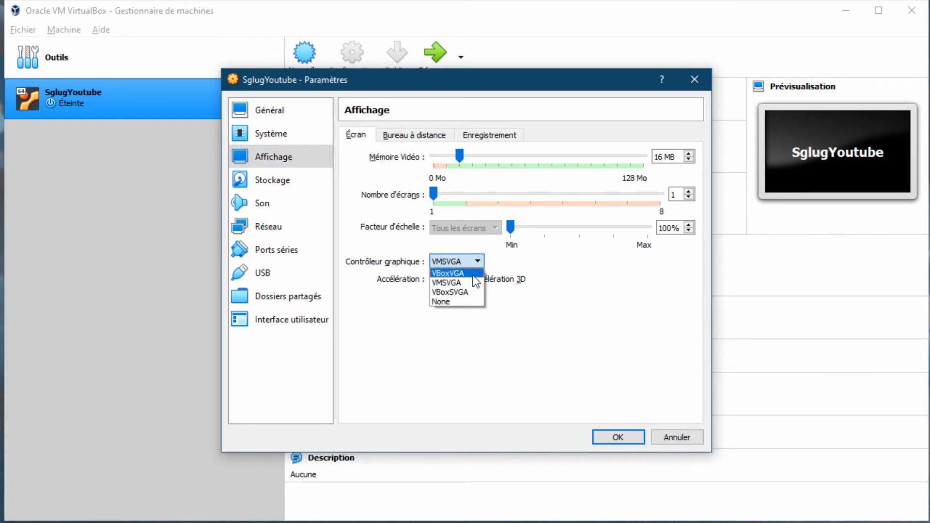
{"action": "left_click", "coordinate": [469, 272]}
{"action": "left_click_drag", "start_coordinate": [460, 156], "coordinate": [538, 172]}
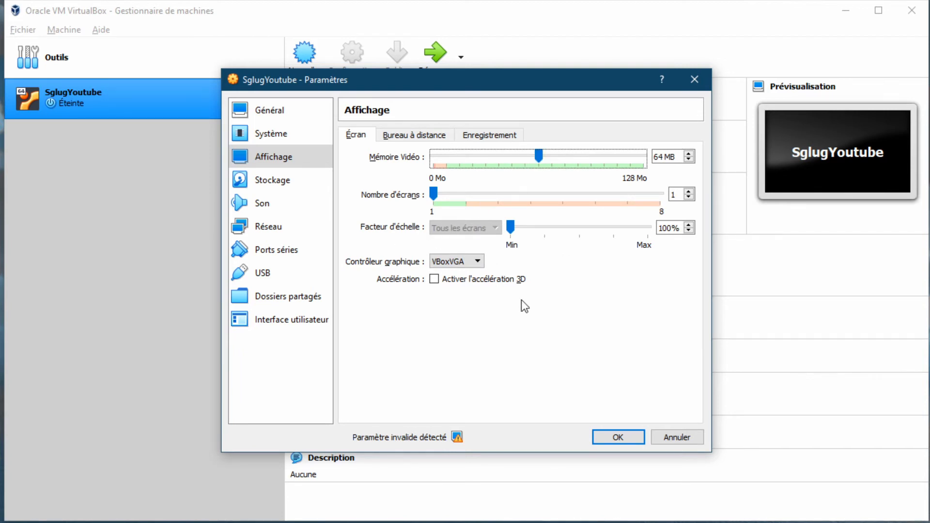
- Review the machine's storage, sound, serial port, user interface and general settings, and save the configuration
{"action": "left_click", "coordinate": [271, 180]}
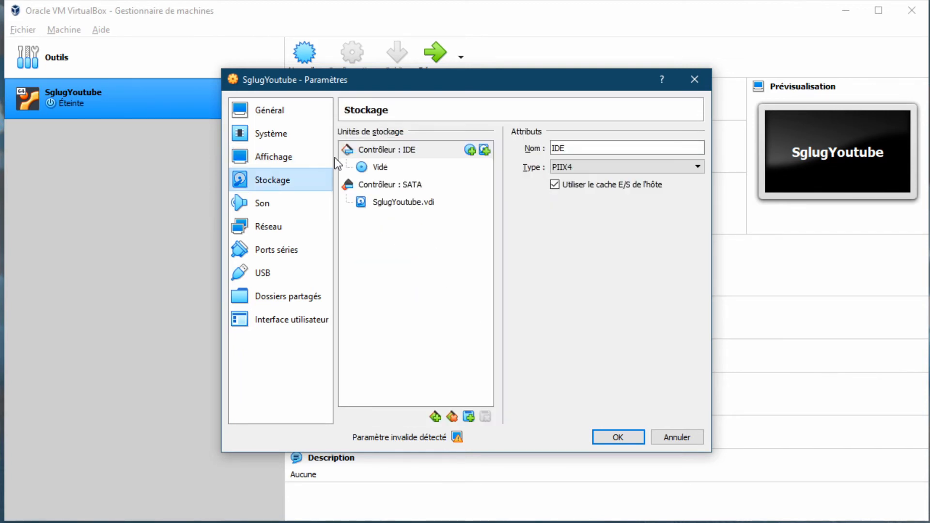
{"action": "left_click", "coordinate": [275, 202]}
{"action": "left_click", "coordinate": [290, 252]}
{"action": "left_click", "coordinate": [291, 320]}
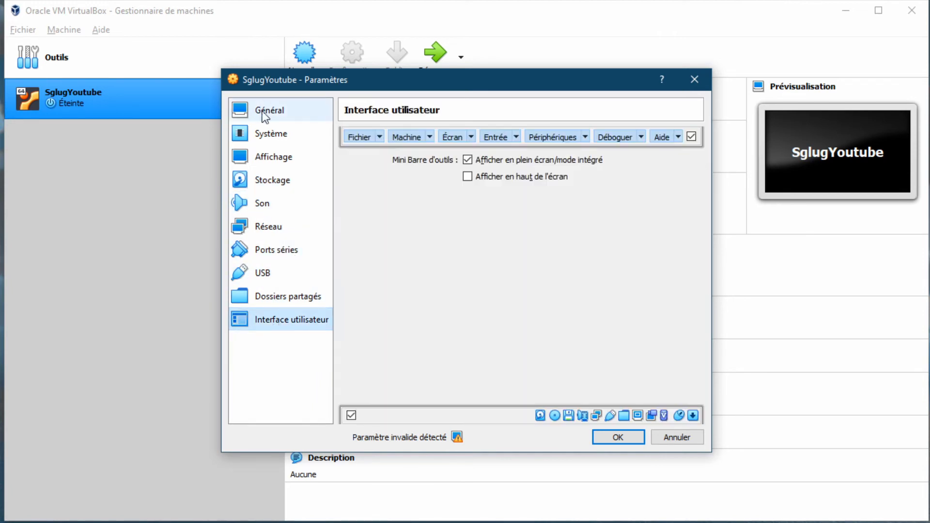
{"action": "left_click", "coordinate": [269, 110]}
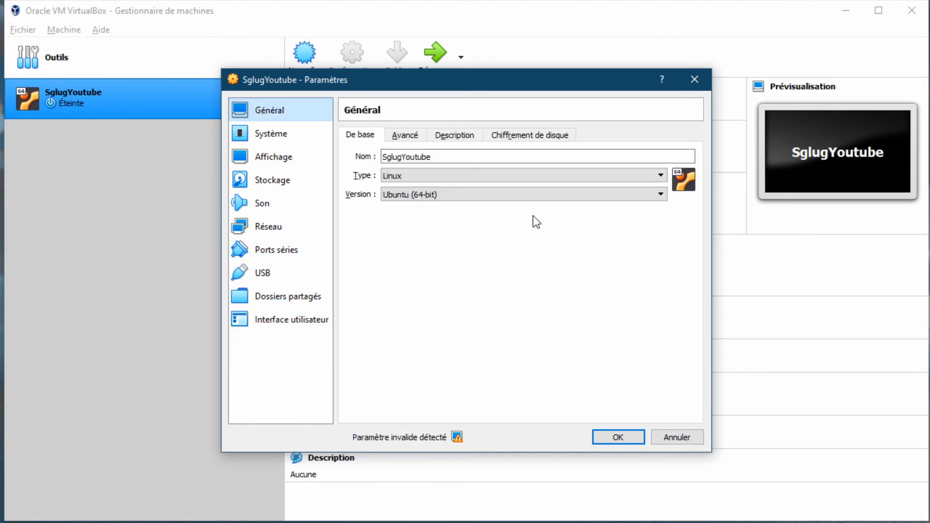
{"action": "left_click", "coordinate": [626, 436]}
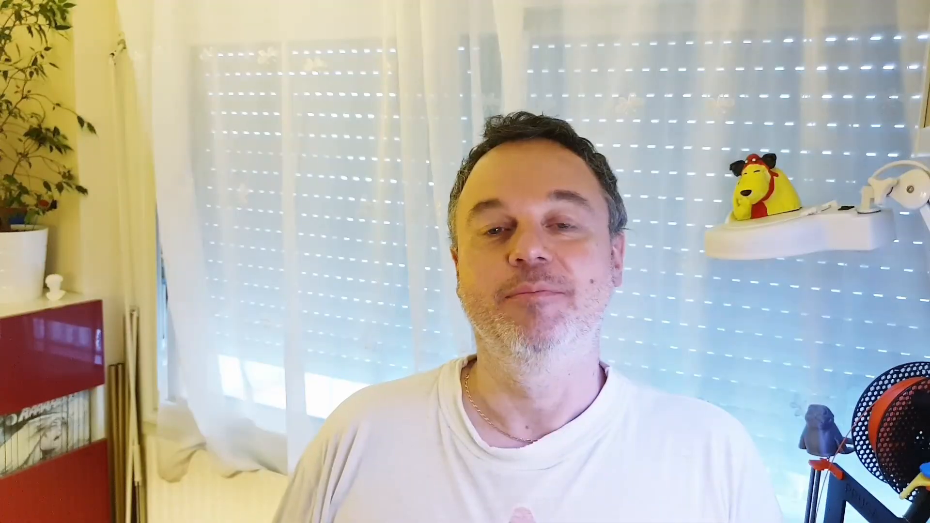